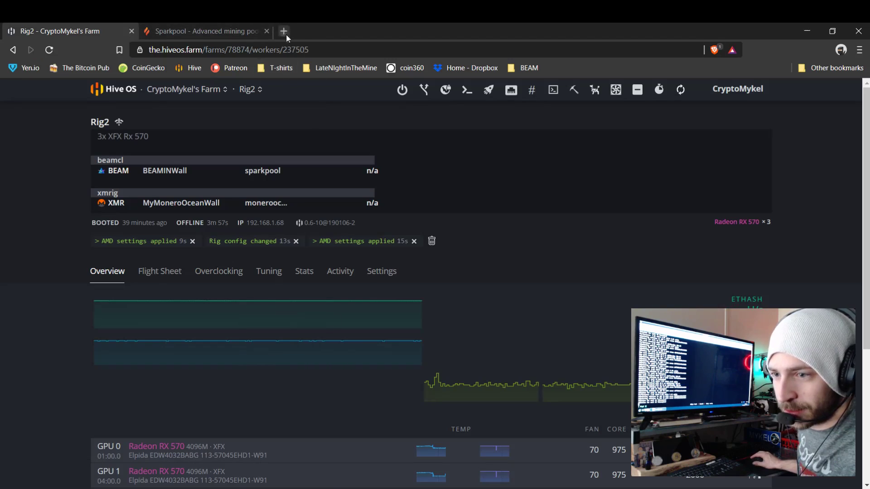
# Open the CryptoMykel Designs store in a new tab and browse its OG Designs collection.
pyautogui.click(286, 33)
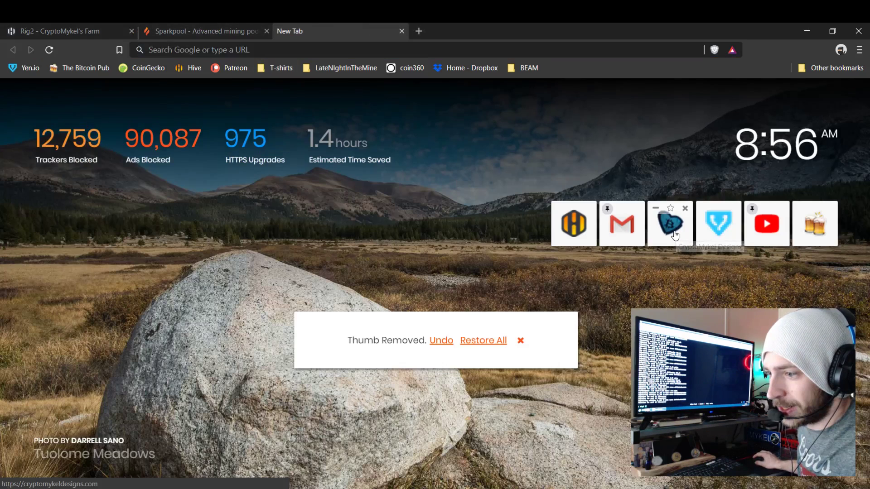
pyautogui.click(674, 235)
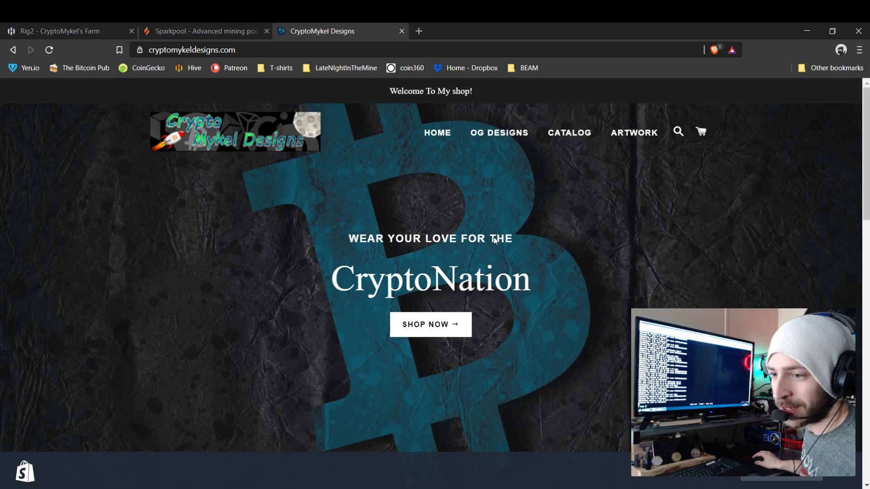
pyautogui.click(500, 136)
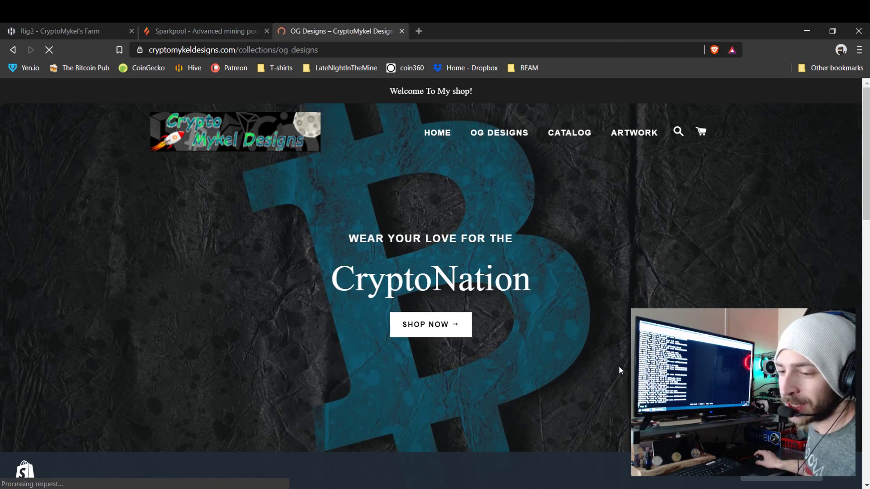
pyautogui.scroll(-10, 751, 265)
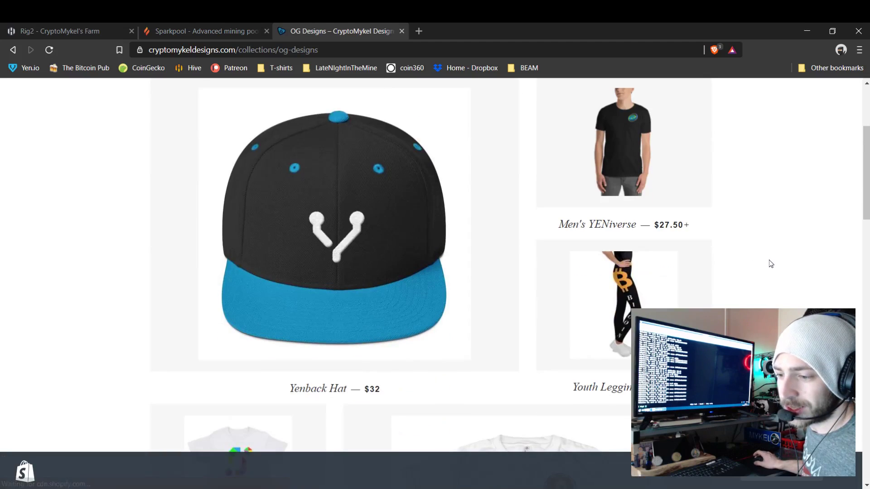
pyautogui.scroll(-8, 771, 264)
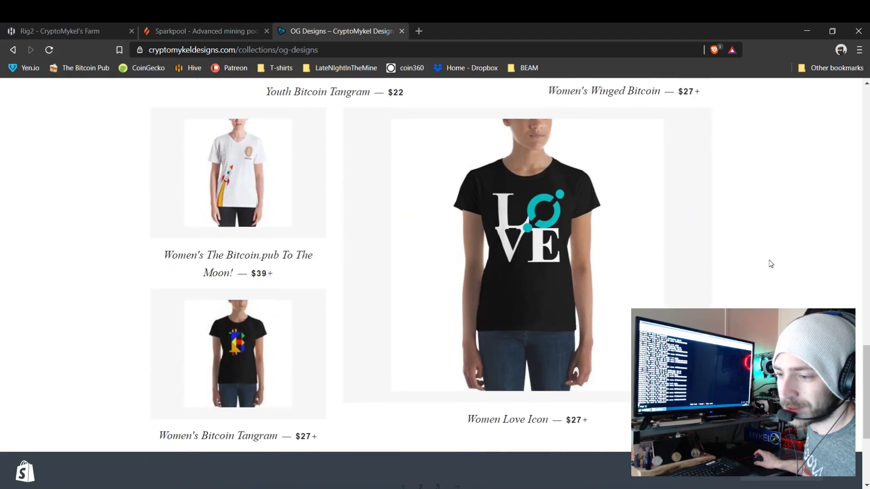
pyautogui.scroll(12, 771, 264)
pyautogui.scroll(10, 771, 263)
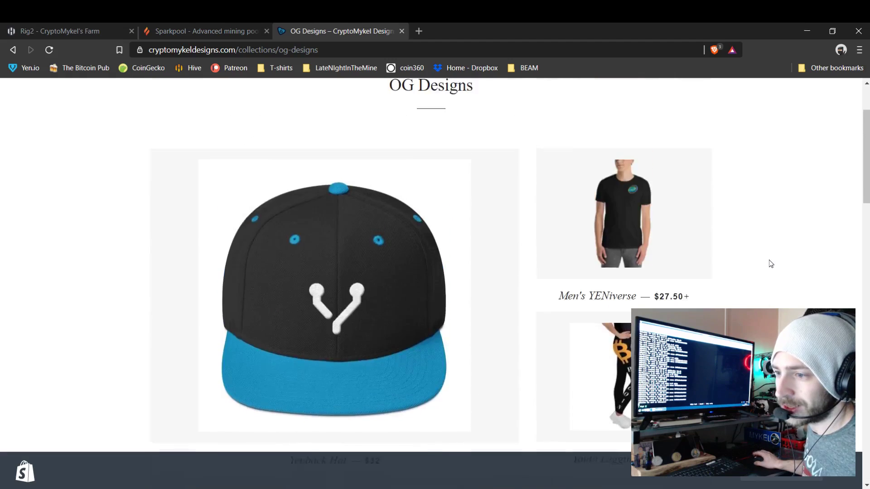
# Go to the ArtWork collection and open the Raven In the BTC Moon Canvas product.
pyautogui.click(640, 108)
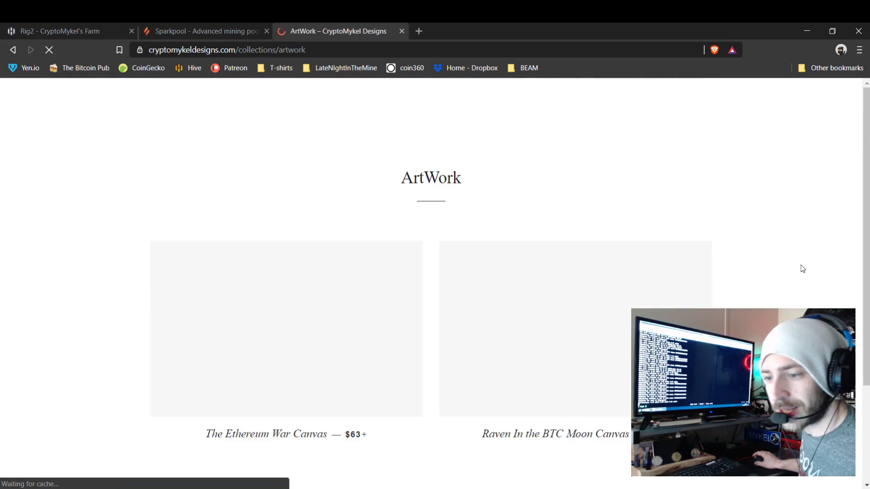
pyautogui.scroll(-1, 809, 272)
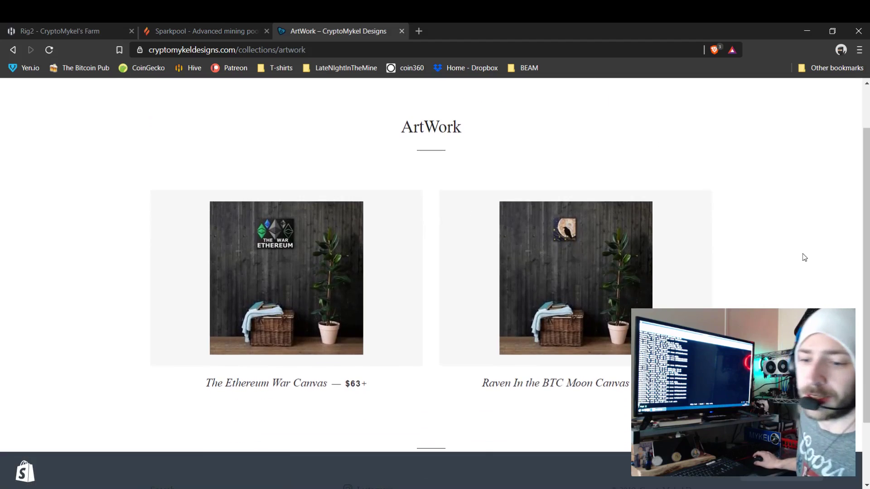
pyautogui.scroll(-1, 803, 254)
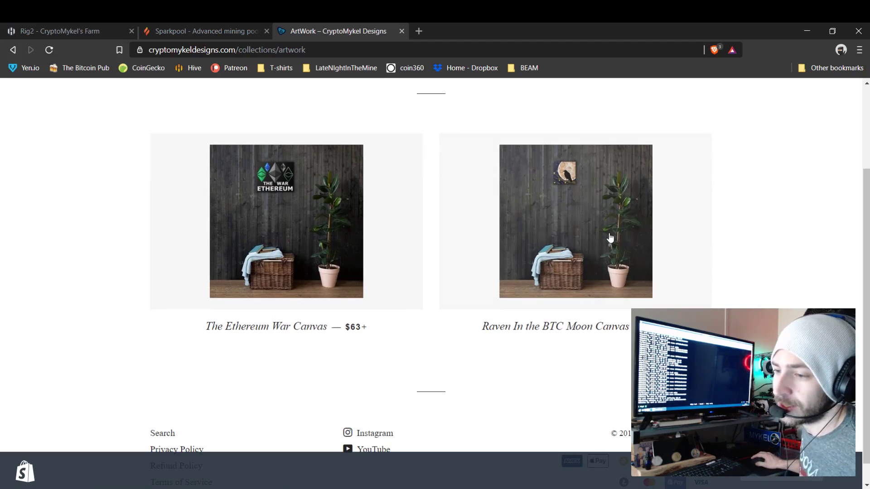
pyautogui.click(626, 252)
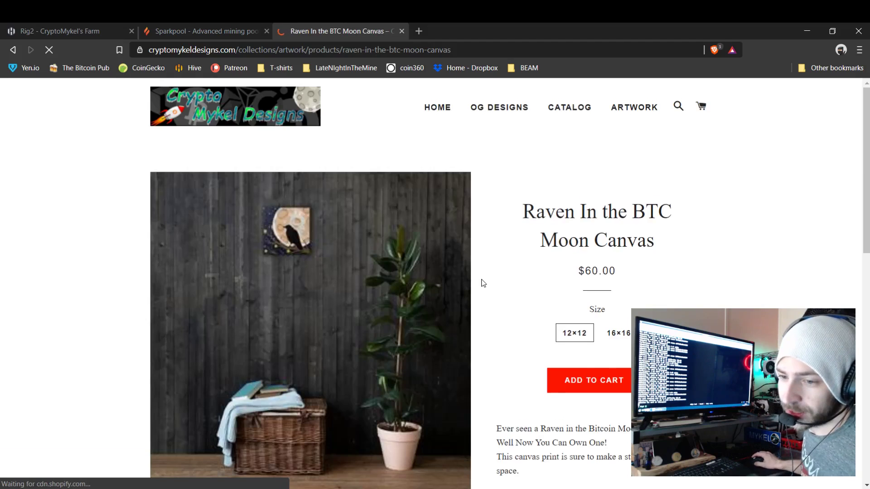
# Look over the Raven canvas page and view its second product photo enlarged.
pyautogui.scroll(-7, 485, 281)
pyautogui.scroll(-5, 483, 283)
pyautogui.scroll(5, 482, 284)
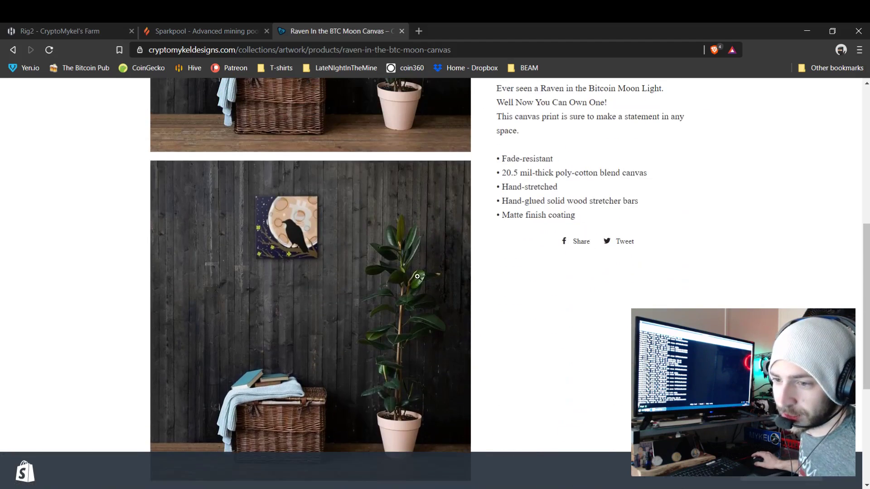
pyautogui.click(286, 269)
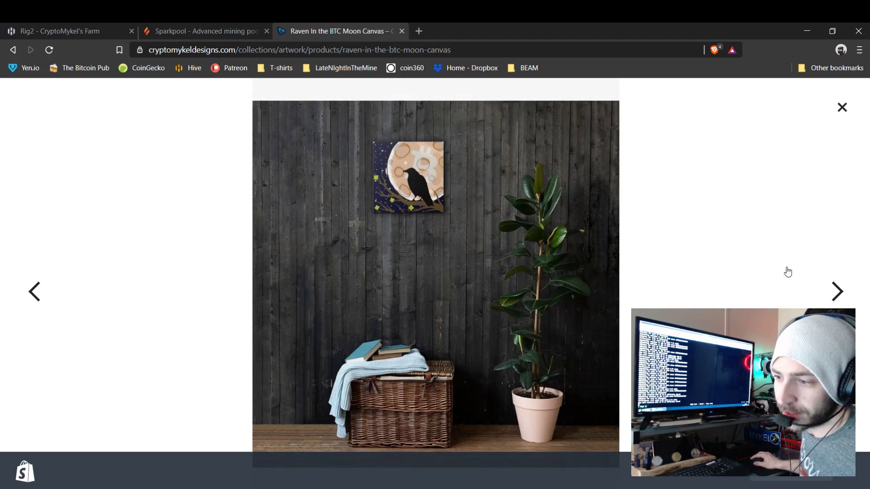
pyautogui.click(843, 108)
pyautogui.scroll(7, 769, 267)
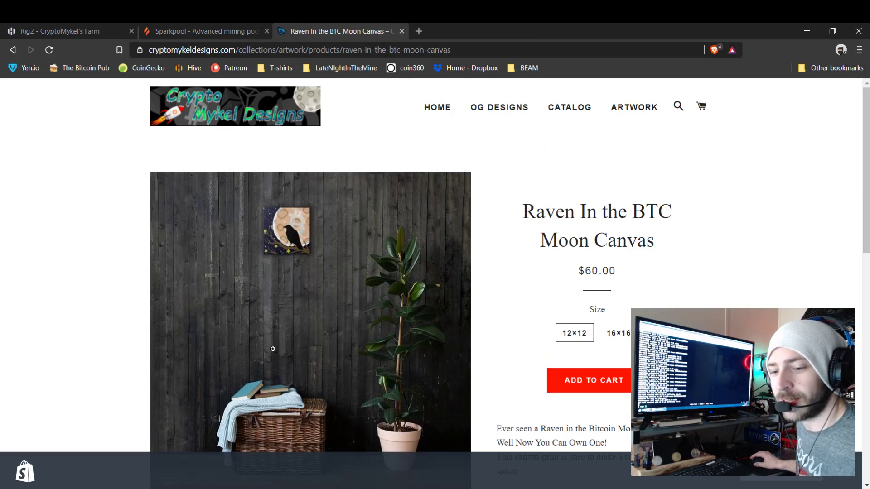
# Close the store tab and review Rig2's overview, mining only BEAM with cores at 1000.
pyautogui.middleClick(369, 31)
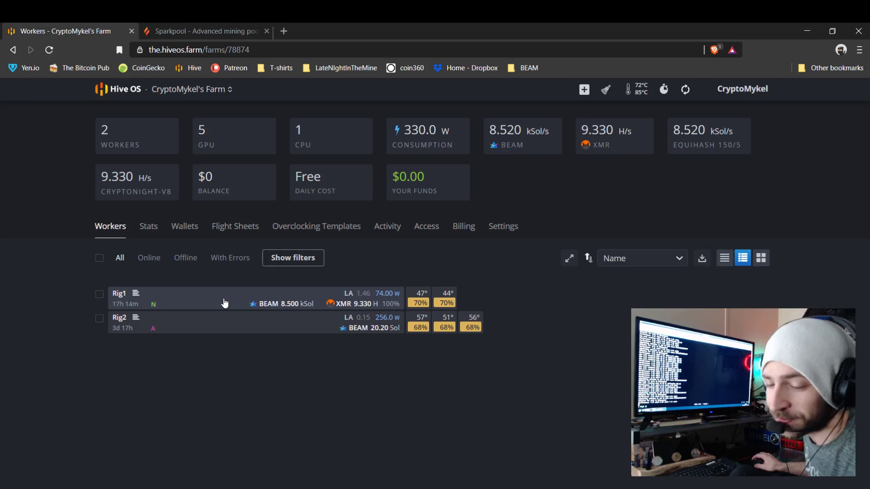
pyautogui.click(120, 319)
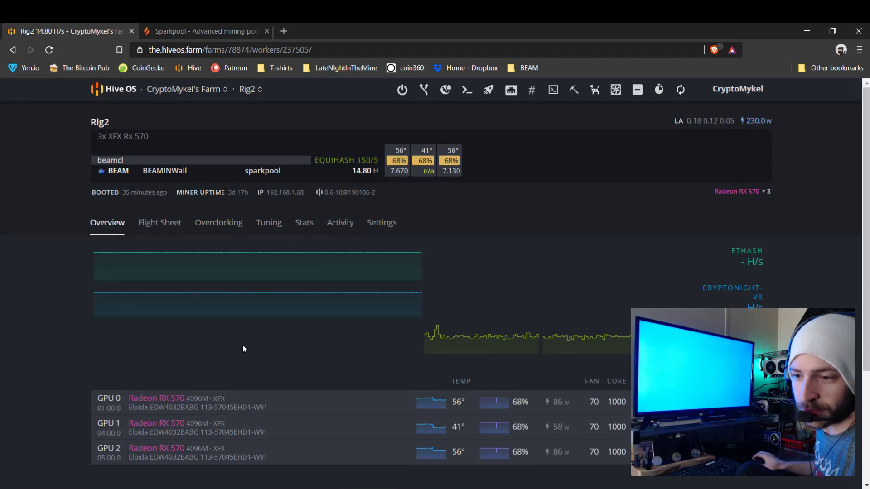
pyautogui.scroll(-3, 121, 340)
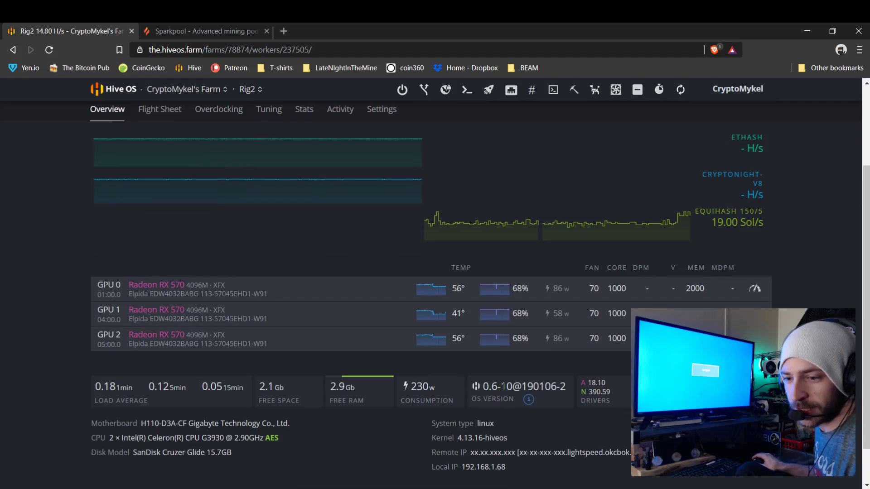
pyautogui.scroll(-1, 458, 402)
pyautogui.scroll(4, 521, 416)
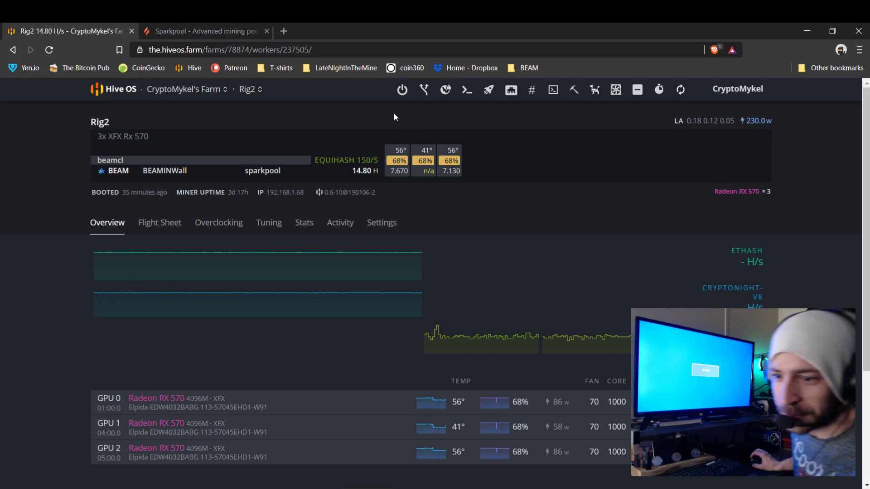
# Check Rig2's current flight sheet, then start a new farm flight sheet with BEAM as coin.
pyautogui.click(171, 223)
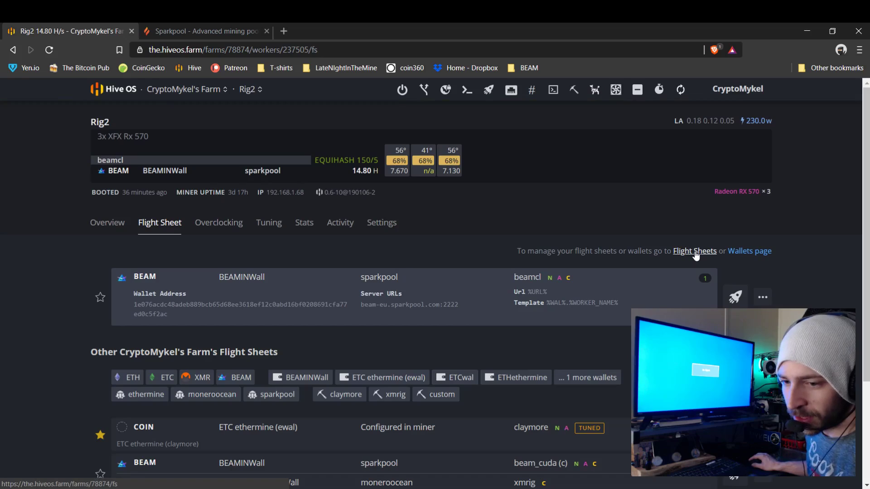
pyautogui.scroll(-3, 520, 334)
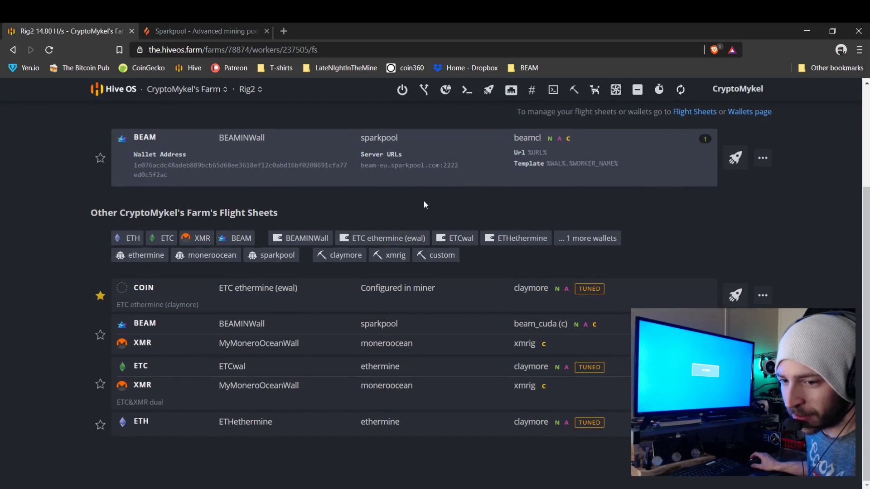
pyautogui.scroll(3, 425, 205)
pyautogui.click(689, 228)
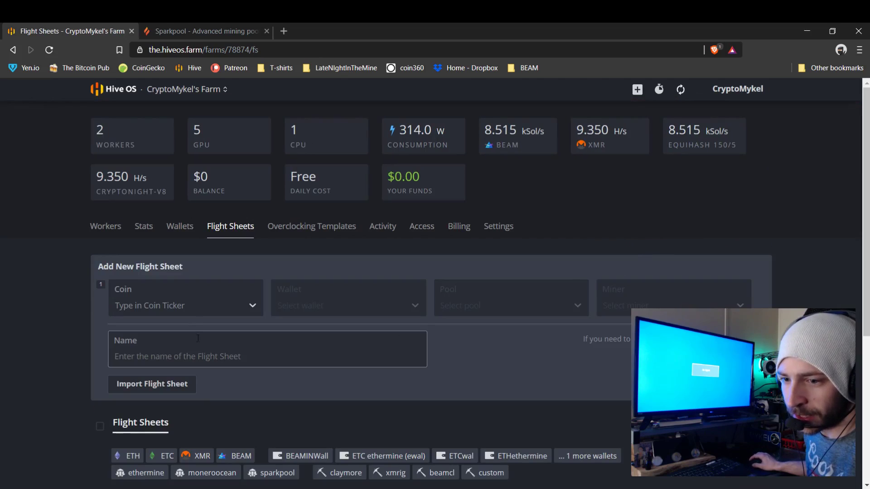
pyautogui.click(192, 303)
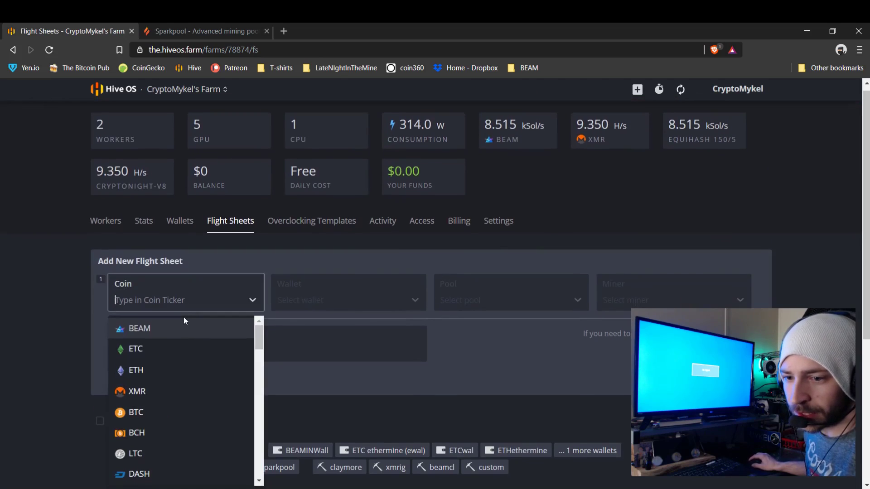
pyautogui.click(134, 329)
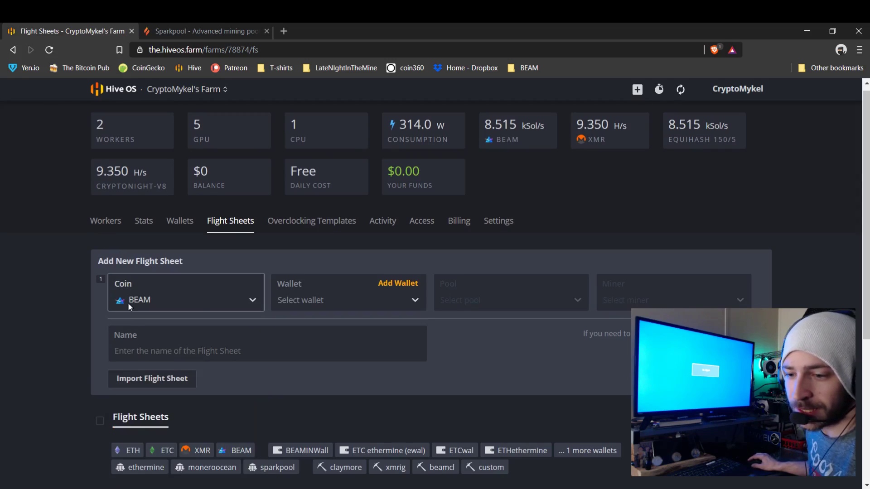
# Set the BEAM row to wallet BEAMINWall, sparkpool Europe server, and Beam OpenCL Miner.
pyautogui.click(312, 308)
pyautogui.click(312, 325)
pyautogui.click(523, 300)
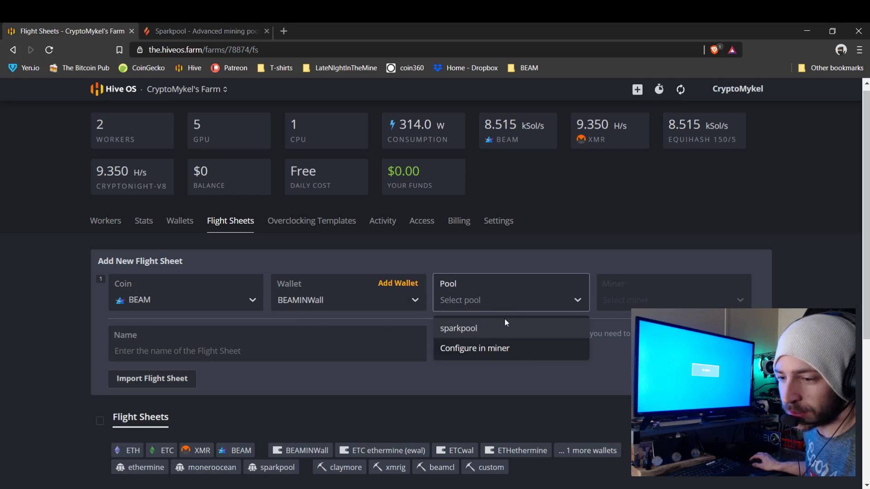
pyautogui.click(494, 328)
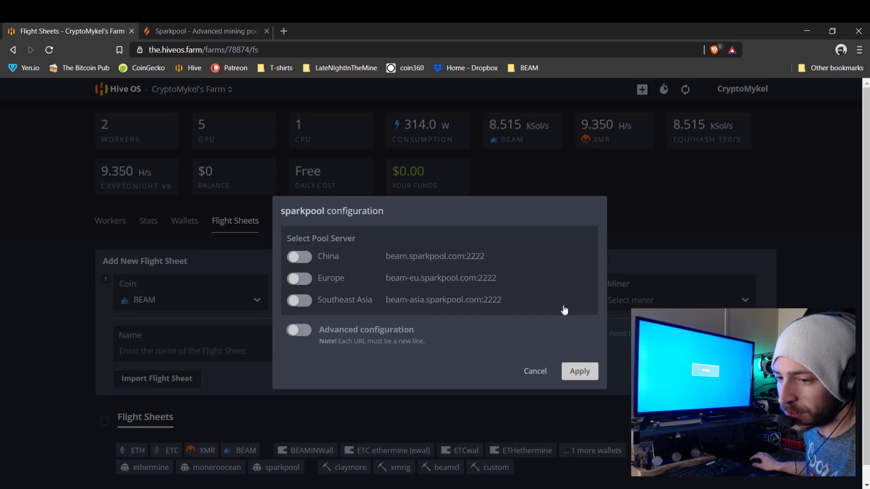
pyautogui.click(299, 279)
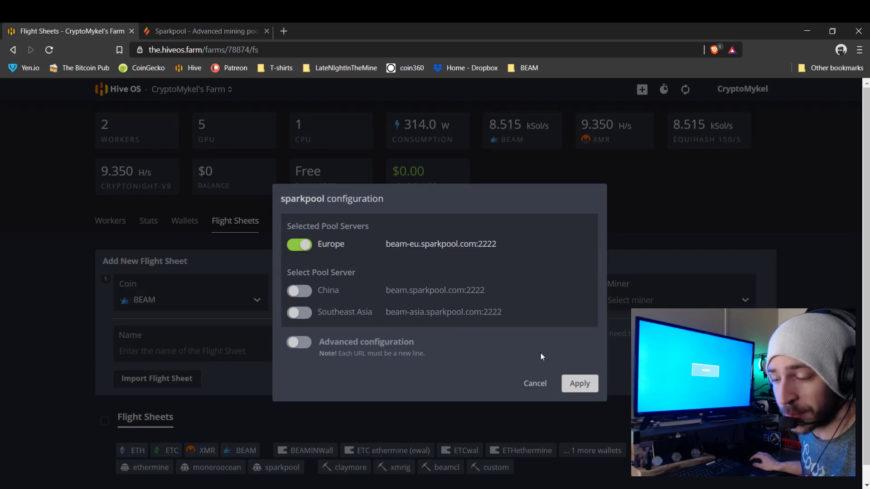
pyautogui.click(584, 384)
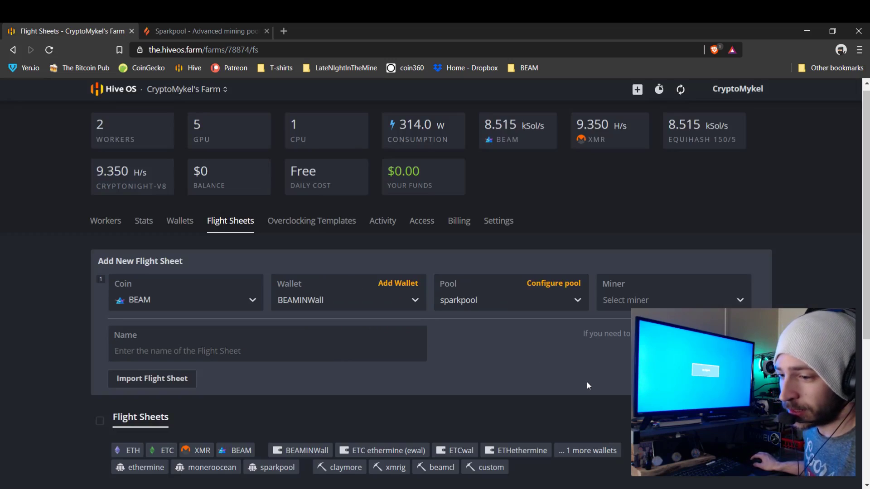
pyautogui.click(628, 308)
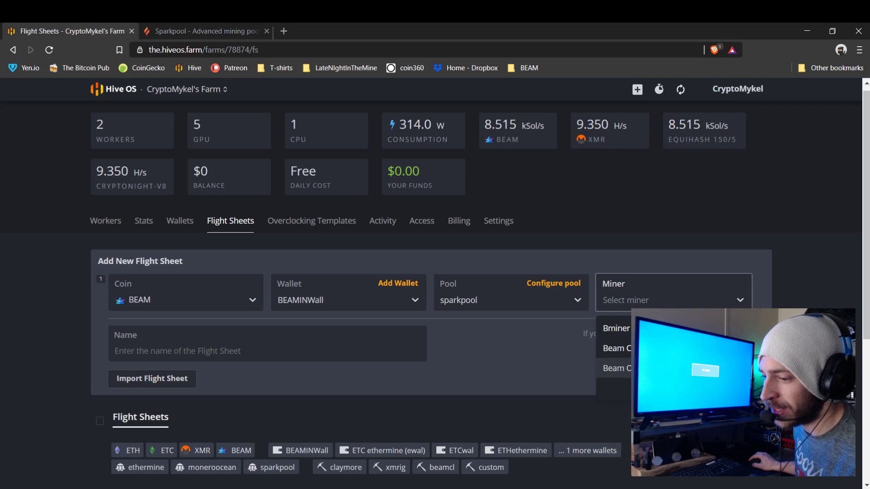
pyautogui.click(616, 368)
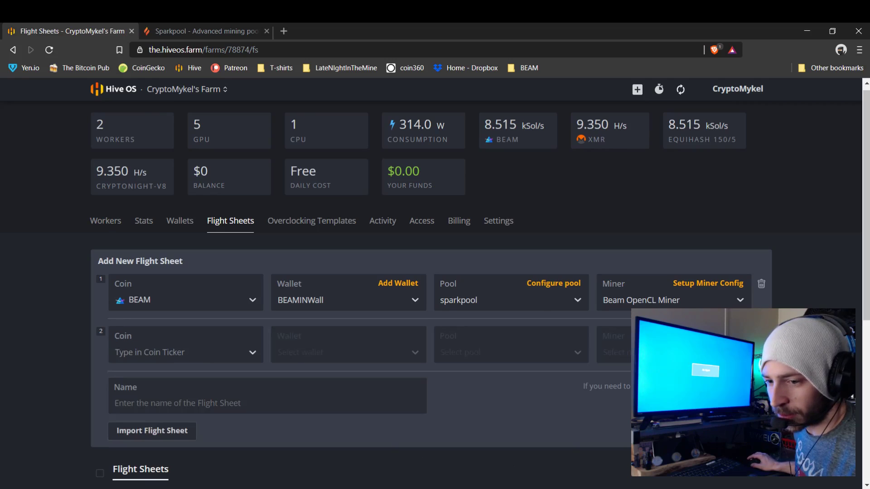
# Add a second row with coin XMR and wallet MyMoneroOceanWall.
pyautogui.click(201, 351)
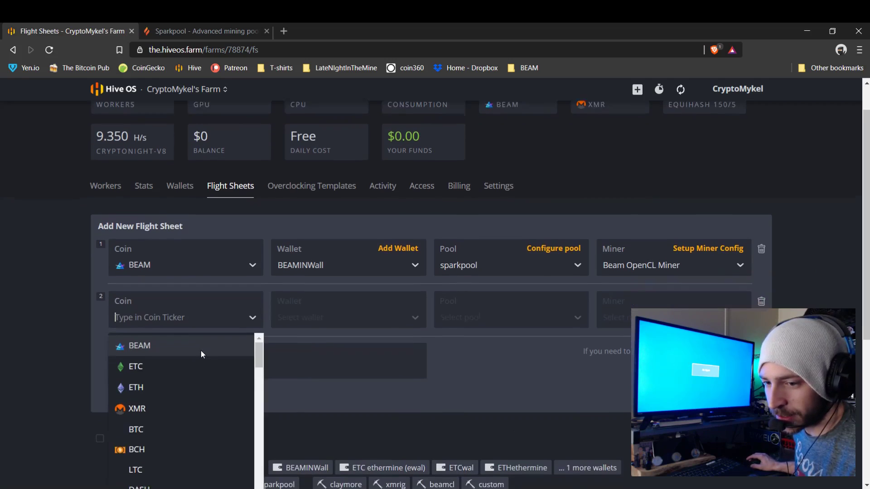
pyautogui.click(136, 390)
pyautogui.click(348, 300)
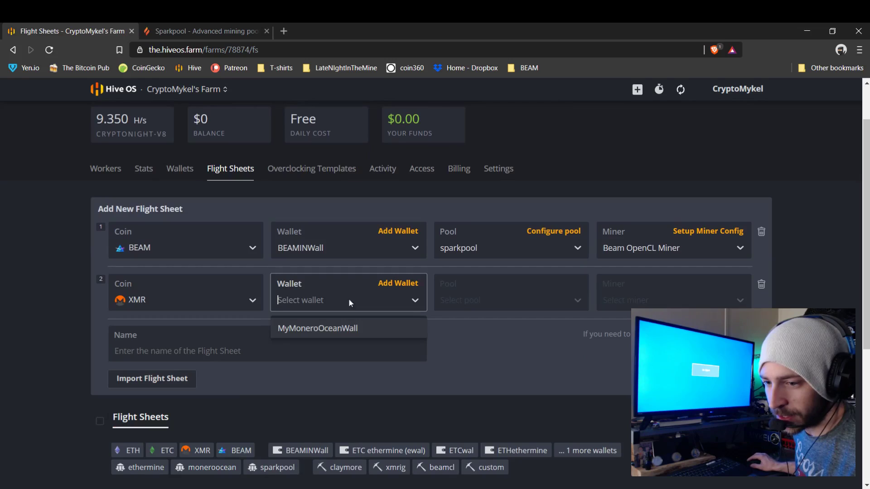
pyautogui.click(349, 330)
# Set the XMR pool to moneroocean (gulf server) with XmRig, and create the flight sheet.
pyautogui.click(529, 292)
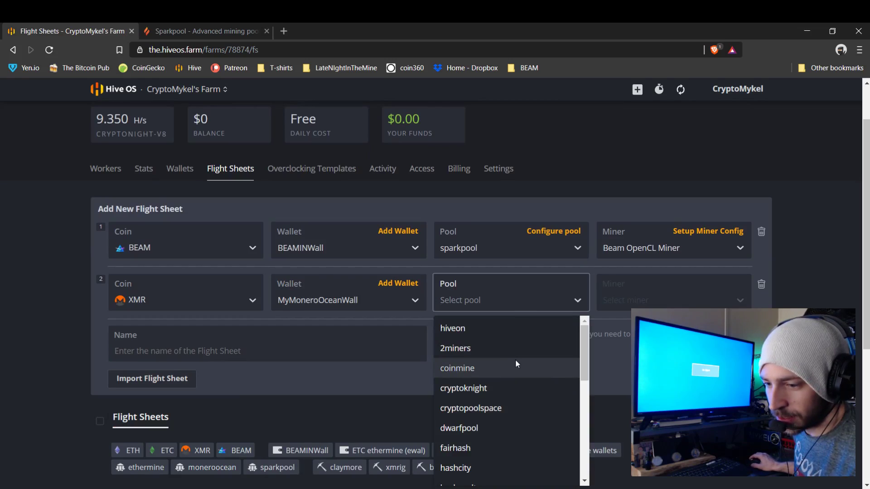
pyautogui.scroll(-3, 517, 362)
pyautogui.scroll(-2, 517, 362)
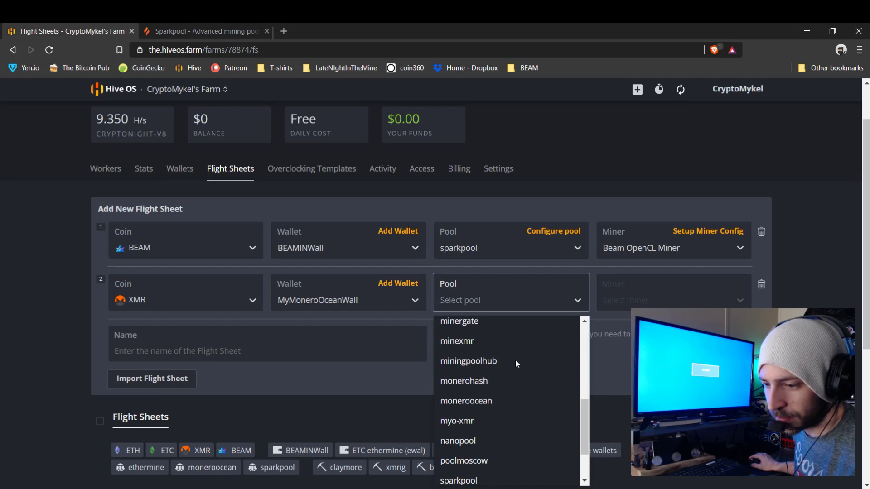
pyautogui.click(645, 267)
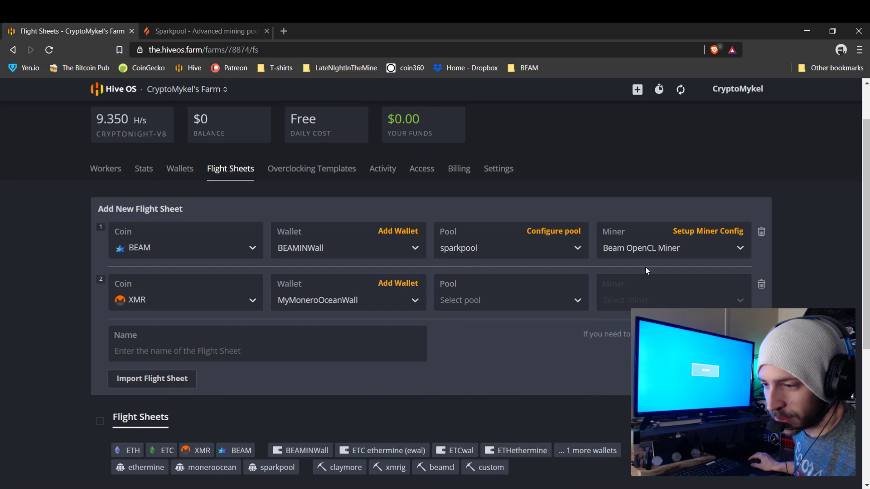
pyautogui.click(299, 279)
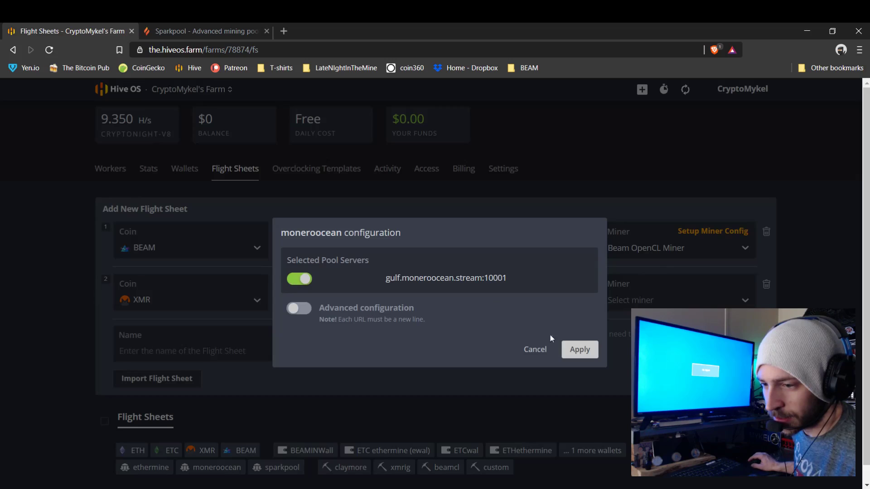
pyautogui.click(579, 350)
pyautogui.click(644, 300)
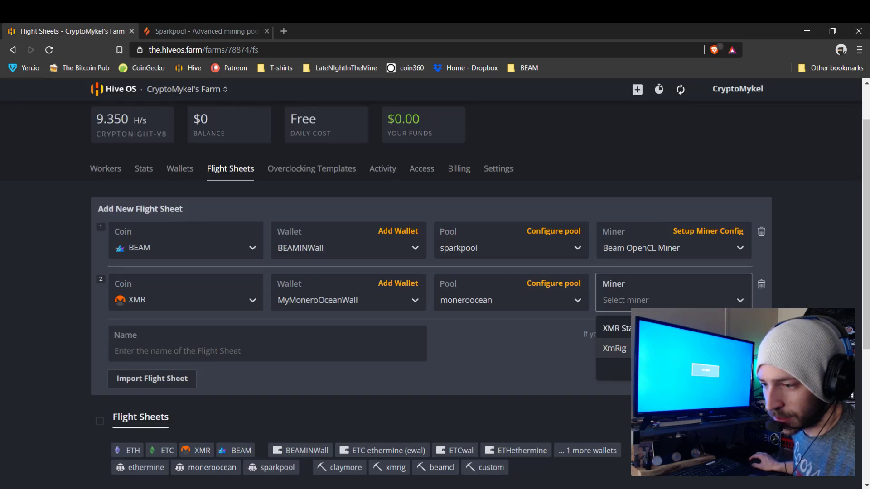
pyautogui.click(615, 348)
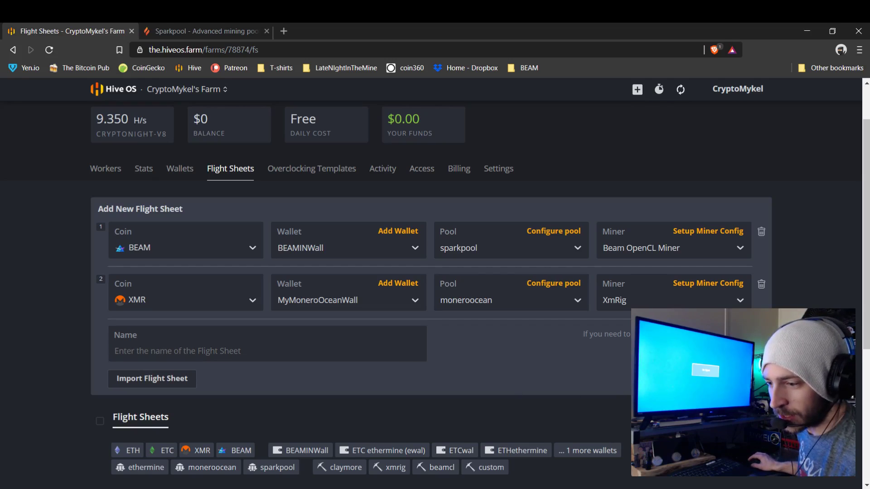
pyautogui.click(710, 379)
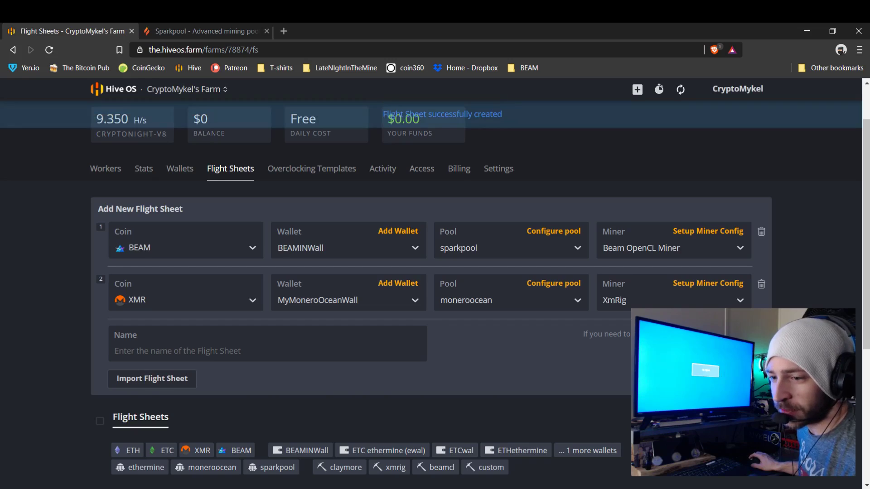
pyautogui.scroll(-6, 710, 378)
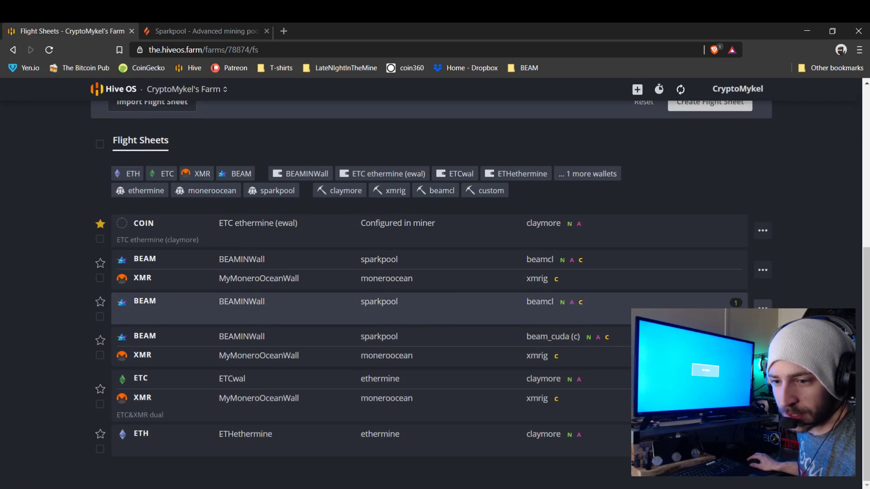
# Open Rig2's Flight Sheet options from the Workers list.
pyautogui.scroll(5, 569, 279)
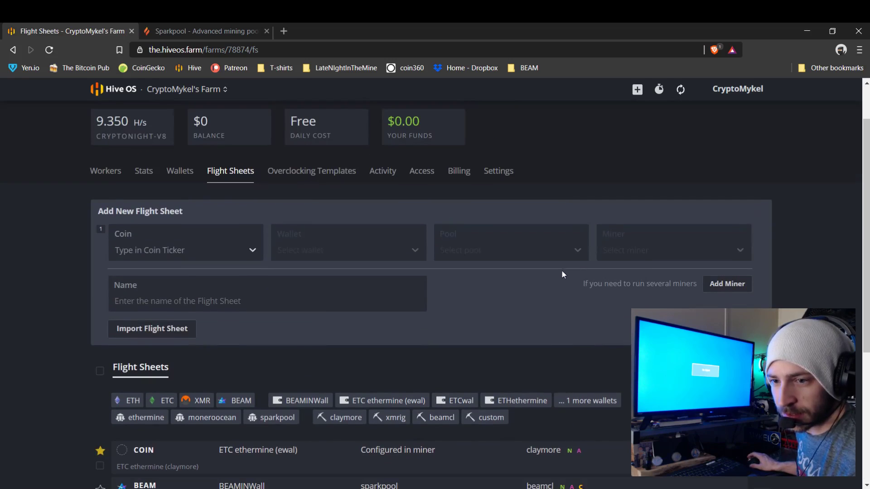
pyautogui.click(105, 171)
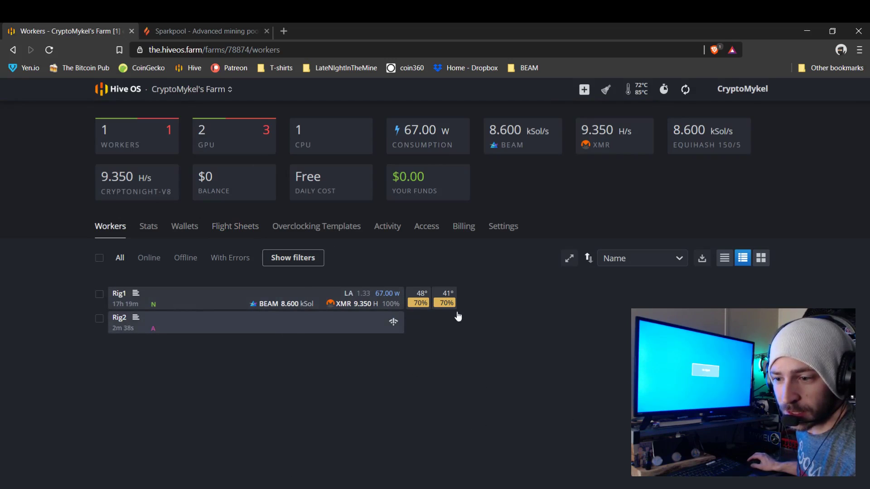
pyautogui.click(118, 319)
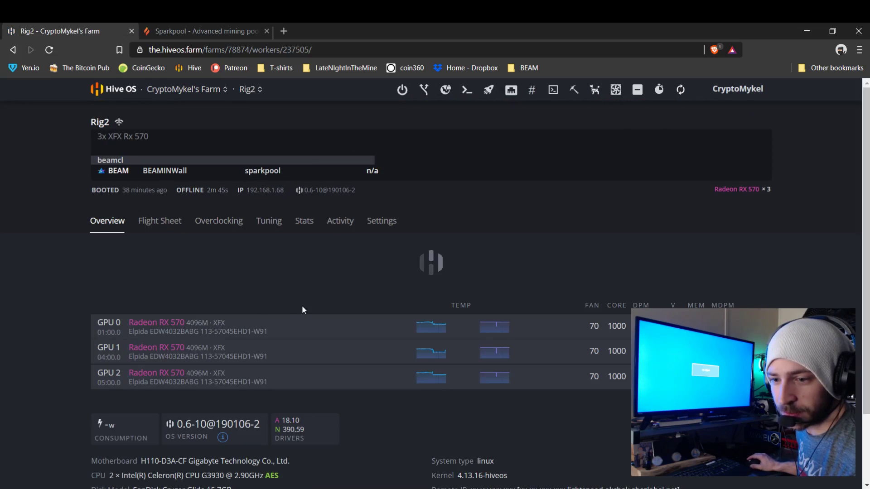
pyautogui.click(160, 221)
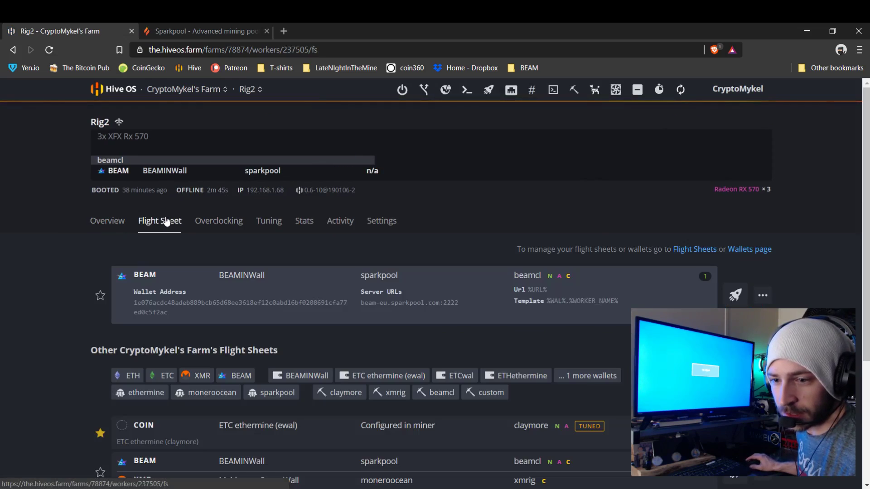
pyautogui.scroll(-2, 308, 312)
pyautogui.scroll(-3, 308, 313)
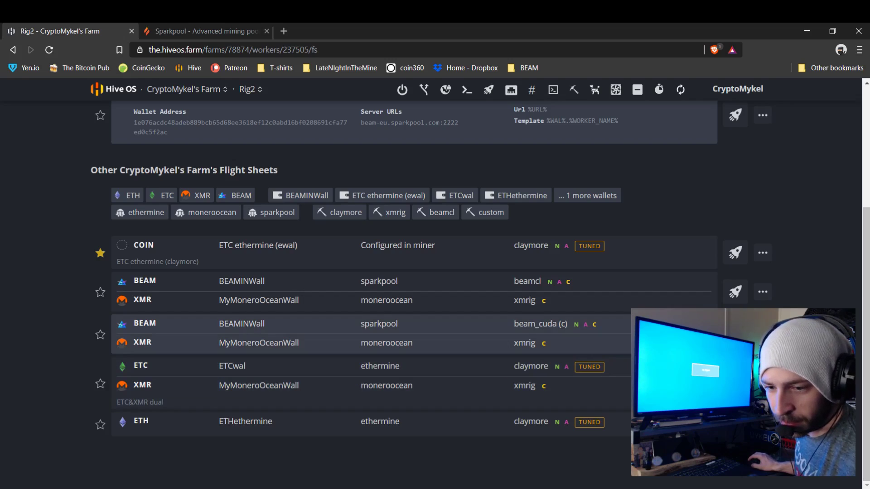
# Apply the BEAM + XMR flight sheet to Rig2 and return to its overview.
pyautogui.click(735, 291)
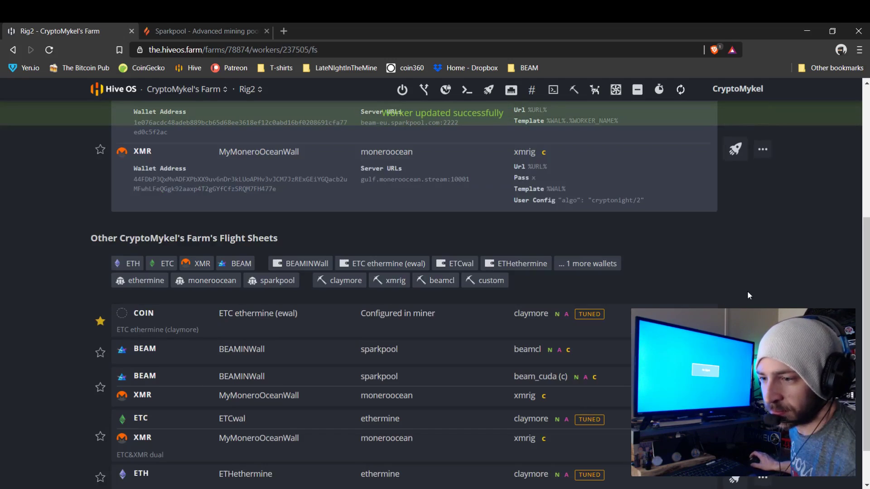
pyautogui.scroll(5, 749, 297)
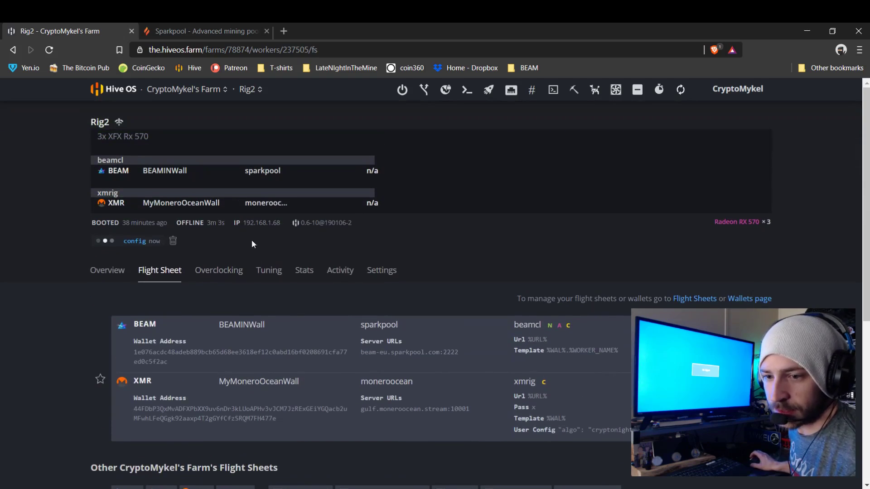
pyautogui.scroll(-6, 461, 294)
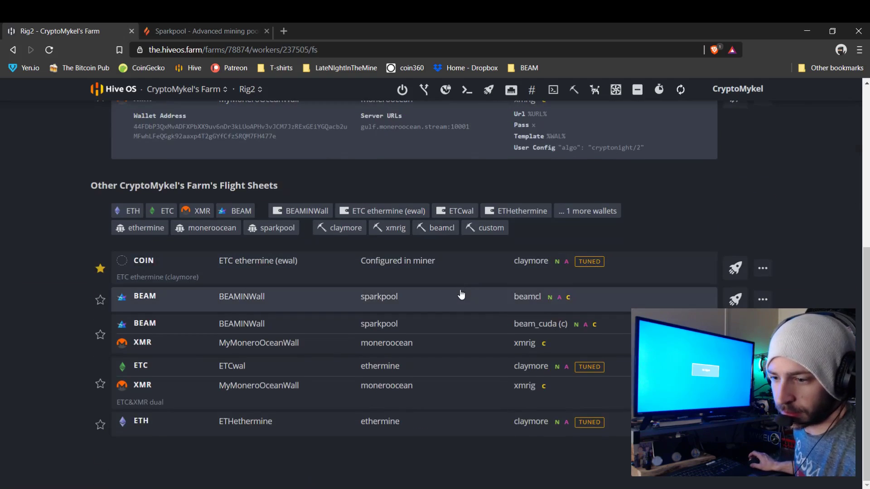
pyautogui.scroll(6, 461, 295)
pyautogui.click(101, 270)
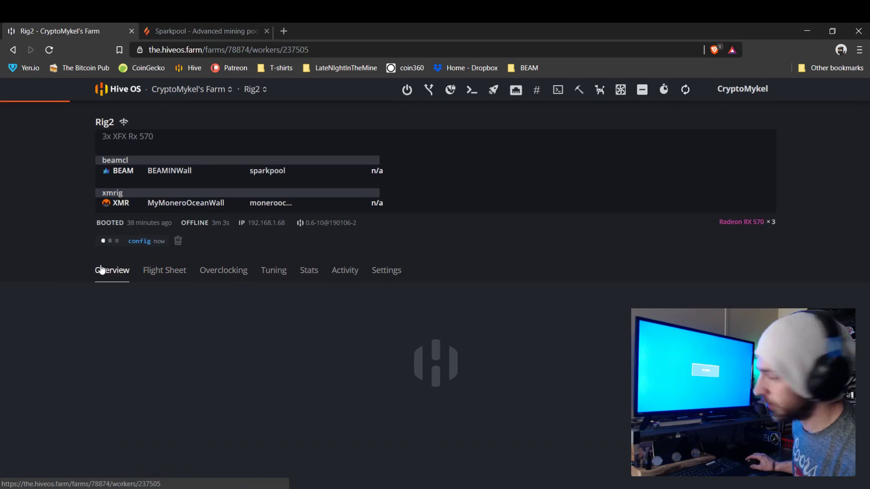
# Change Rig2's equihash 150/5 overclock core clock to 975 975 975 and save it.
pyautogui.scroll(-3, 654, 272)
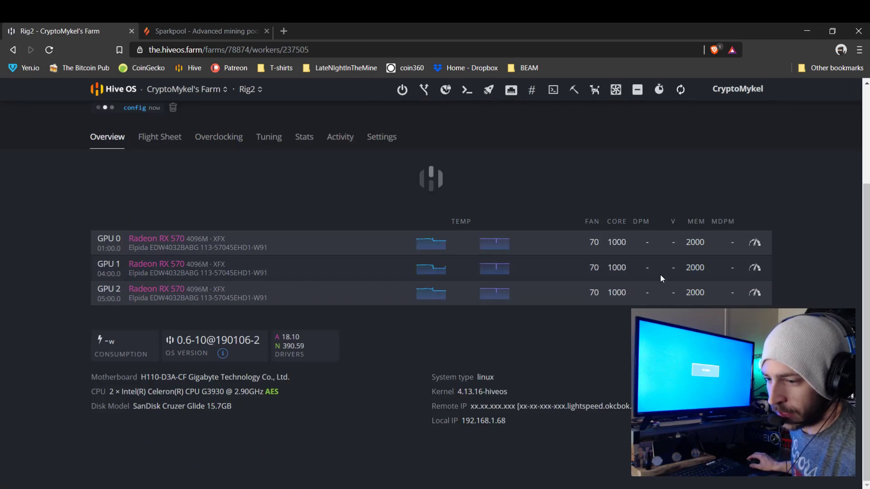
pyautogui.scroll(5, 755, 251)
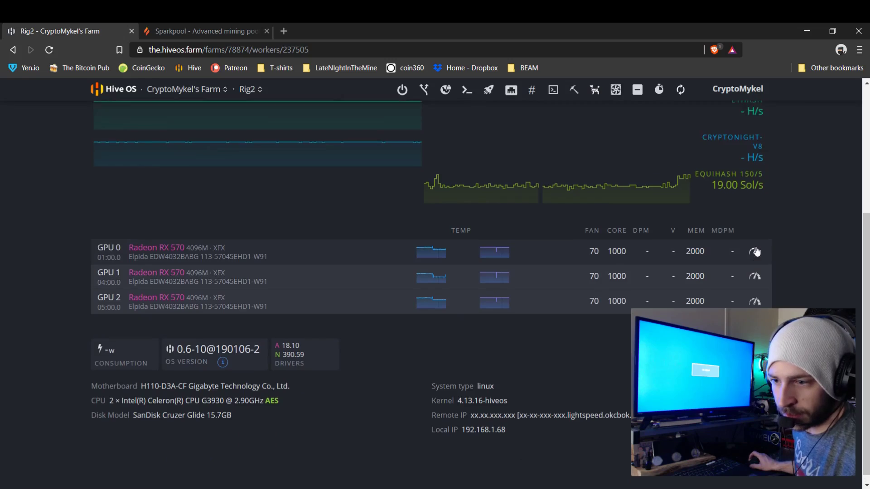
pyautogui.click(218, 272)
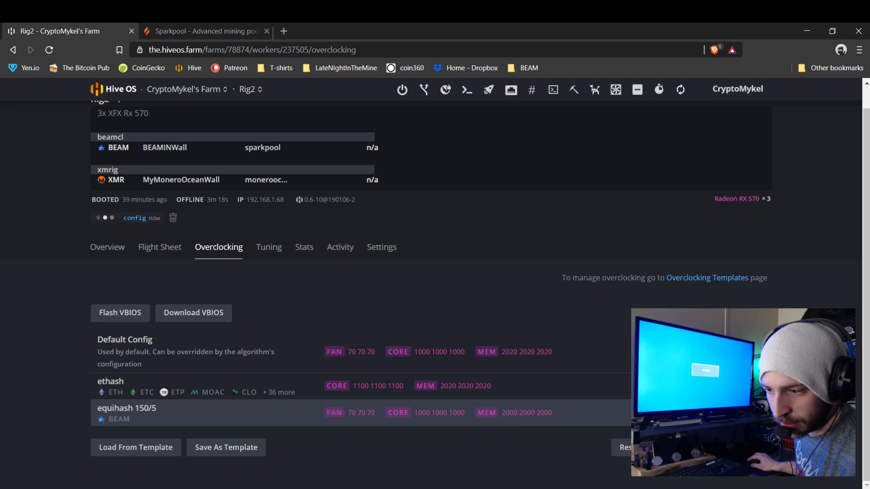
pyautogui.click(657, 413)
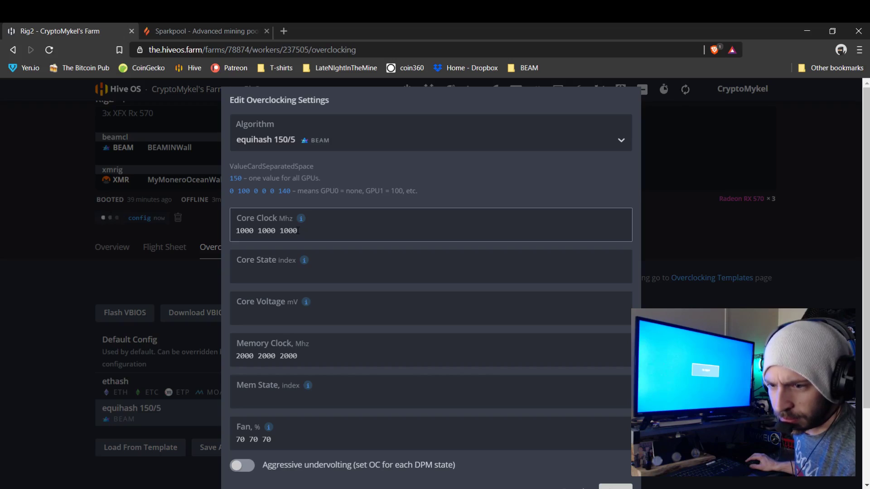
pyautogui.moveTo(298, 231); pyautogui.dragTo(184, 239)
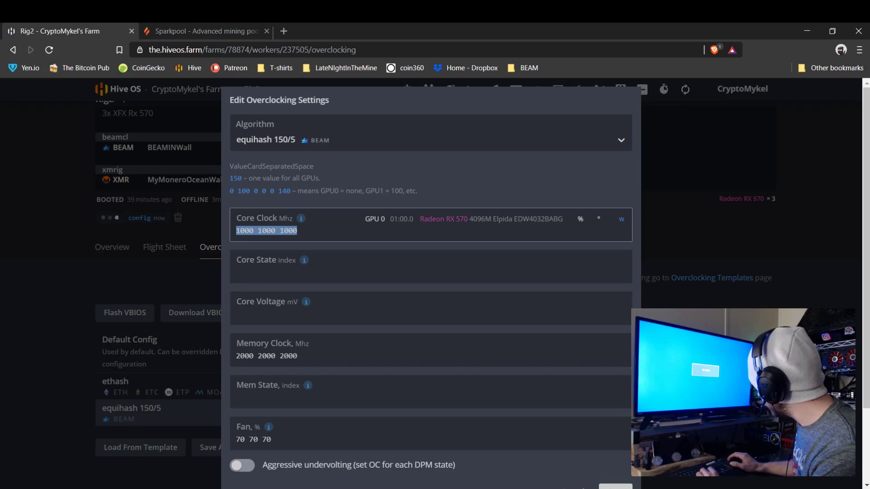
pyautogui.write('975 9')
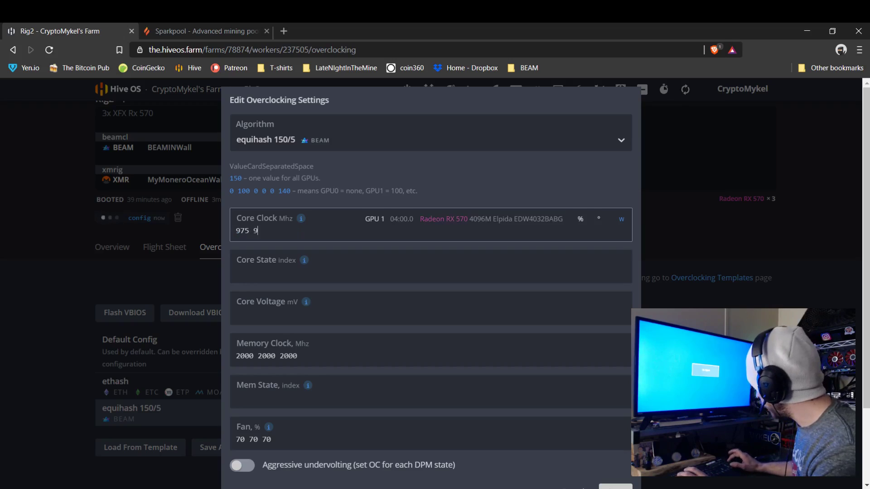
pyautogui.write('75 975')
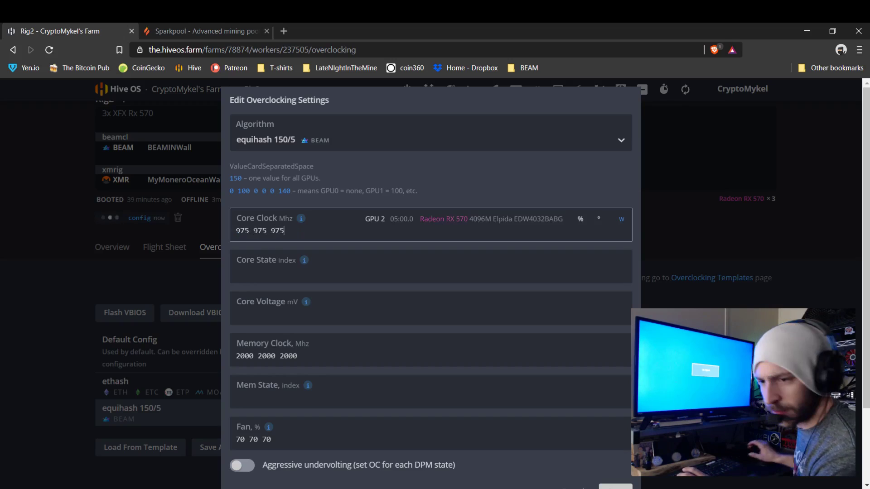
pyautogui.click(345, 360)
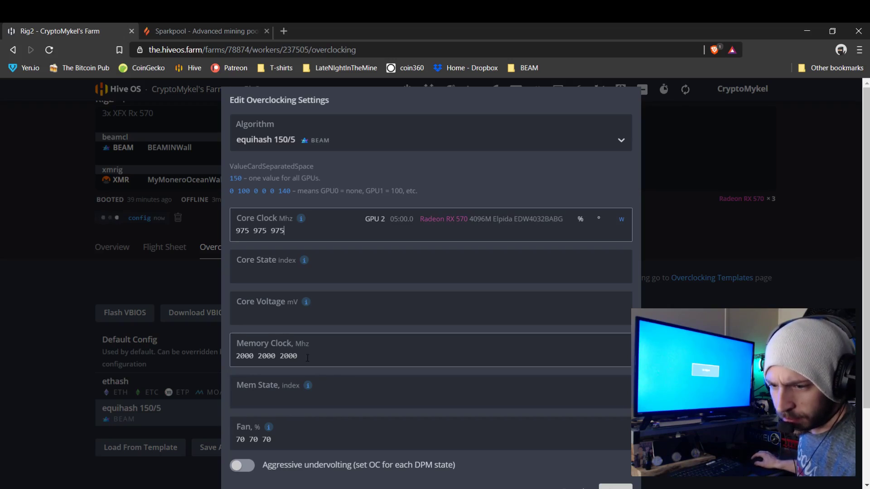
pyautogui.scroll(-2, 307, 358)
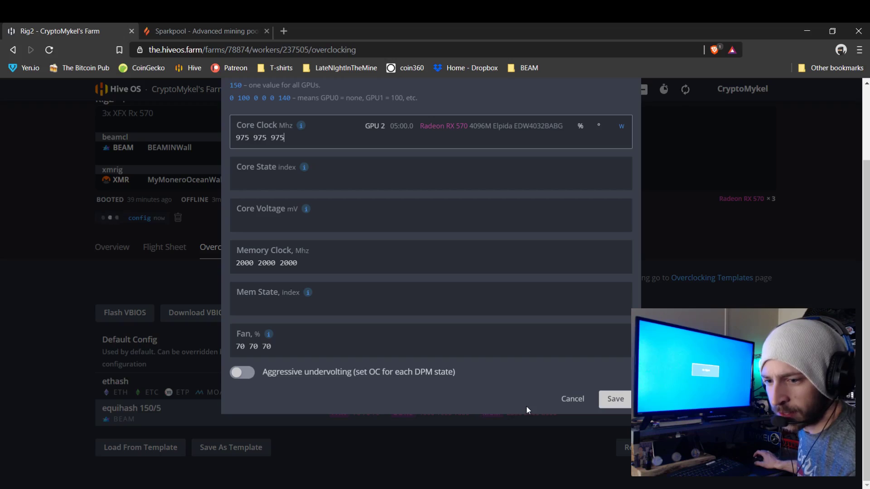
pyautogui.click(611, 400)
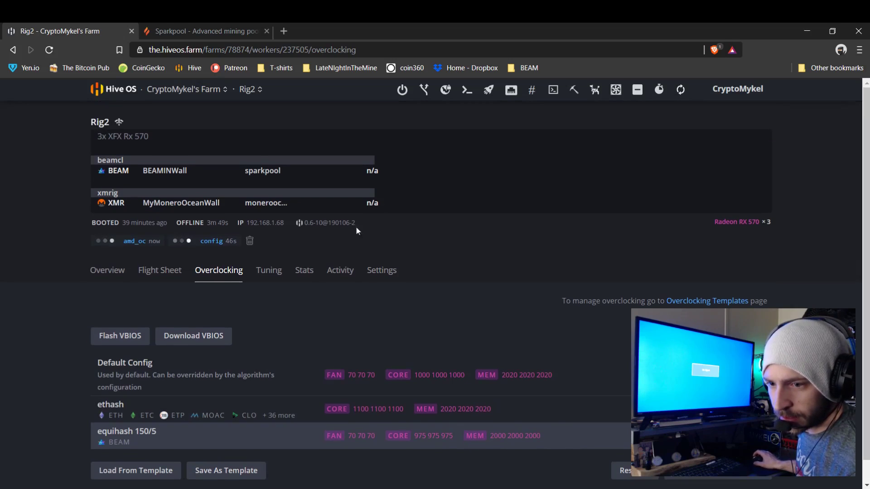
# Return to Rig2's overview to confirm all three RX 570s report a 975 core clock.
pyautogui.click(112, 272)
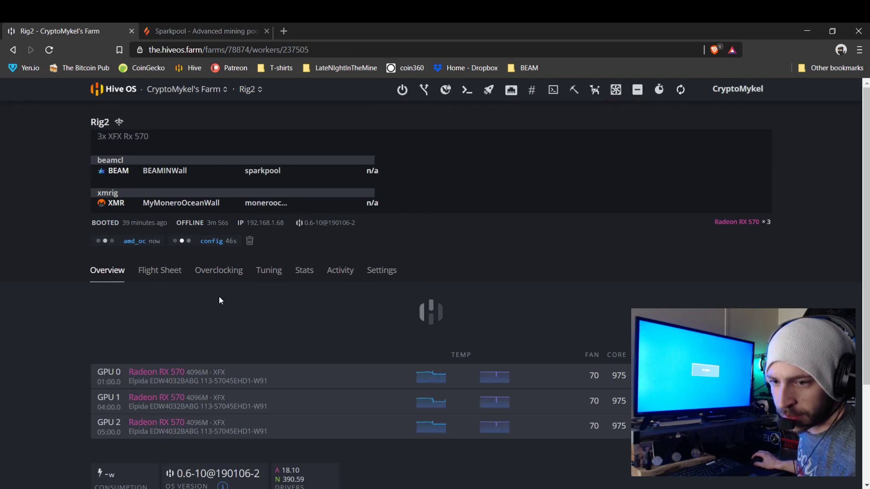